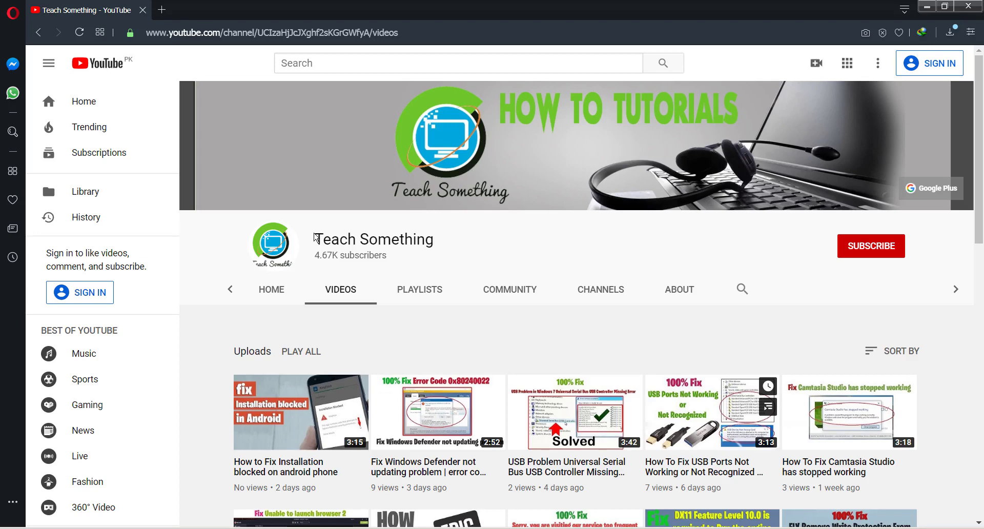
# - Highlight the Teach Something channel title, then bring the Notepad note to the front
pyautogui.moveTo(317, 239); pyautogui.dragTo(435, 238)
pyautogui.click(494, 244)
pyautogui.click(203, 512)
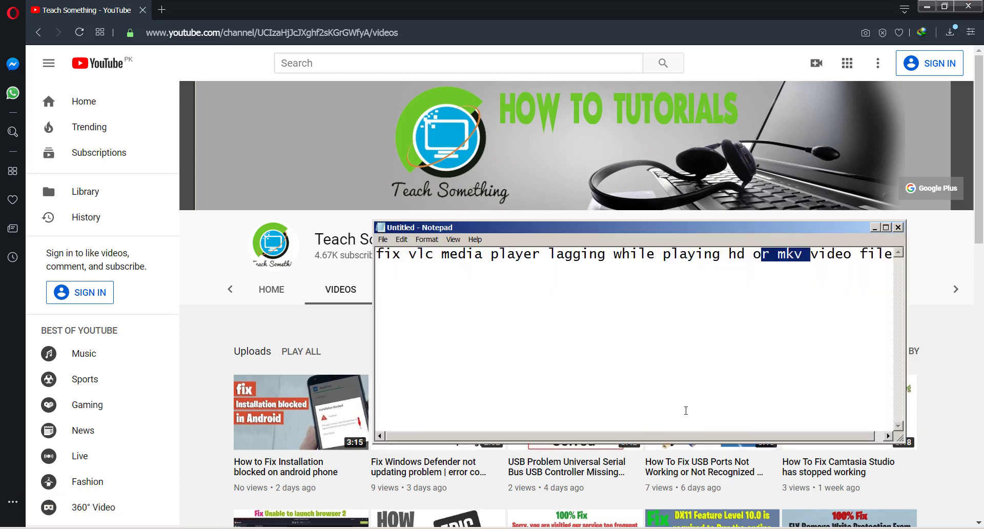
pyautogui.click(721, 267)
# - Highlight parts of the note's title, ending with 'vlc media player lagging while playing hd'
pyautogui.moveTo(745, 254); pyautogui.dragTo(613, 254)
pyautogui.click(752, 255)
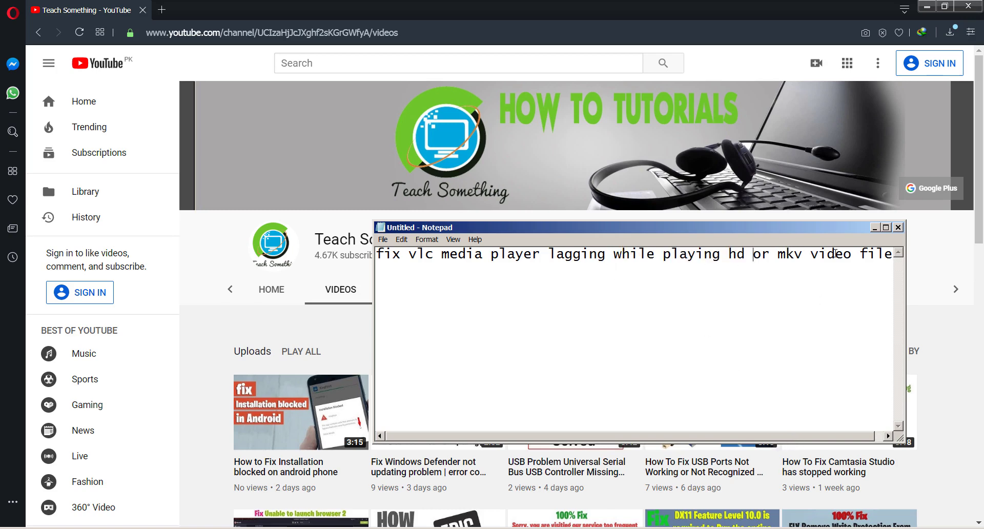
pyautogui.moveTo(772, 261); pyautogui.dragTo(836, 259)
pyautogui.click(632, 299)
pyautogui.moveTo(406, 255); pyautogui.dragTo(738, 254)
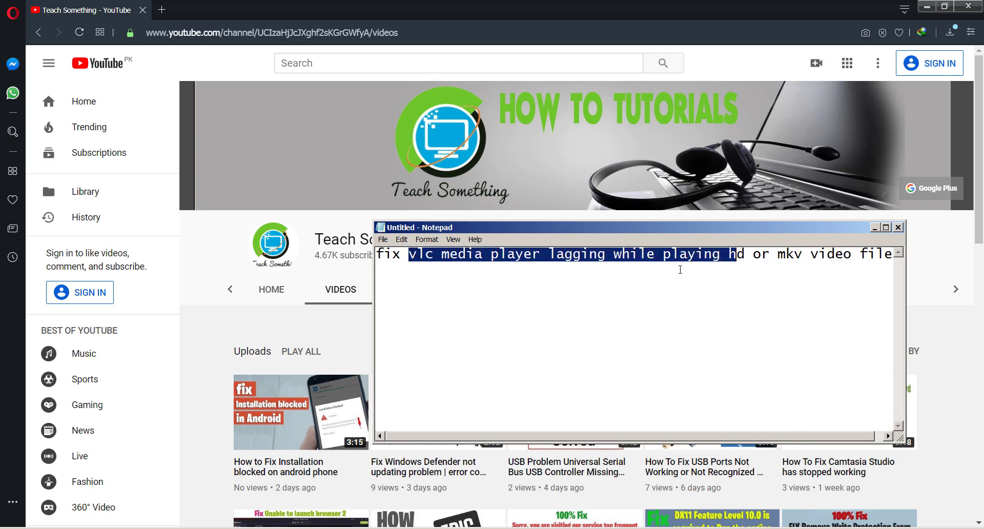
pyautogui.click(678, 272)
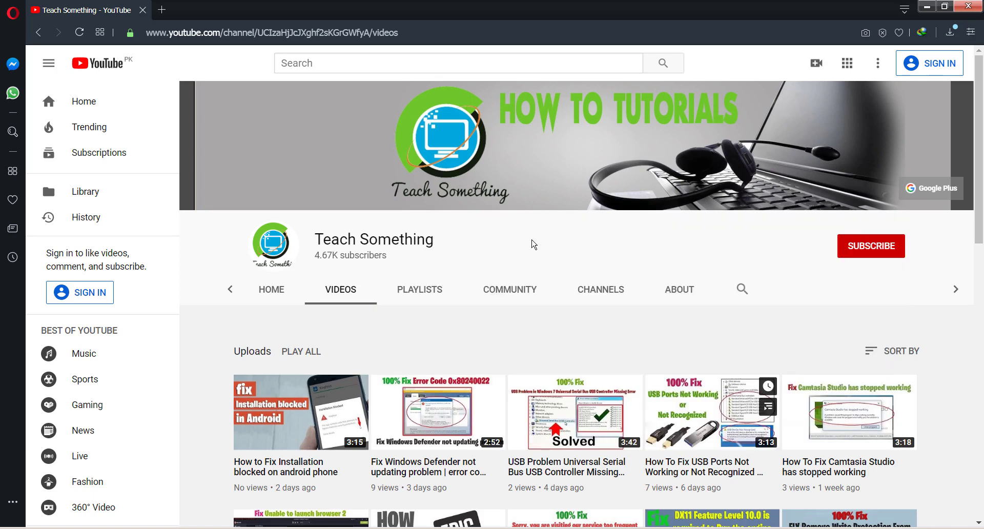
# - Minimize Notepad and briefly highlight the channel's subscriber count
pyautogui.click(875, 227)
pyautogui.moveTo(416, 239); pyautogui.dragTo(389, 256)
pyautogui.click(475, 244)
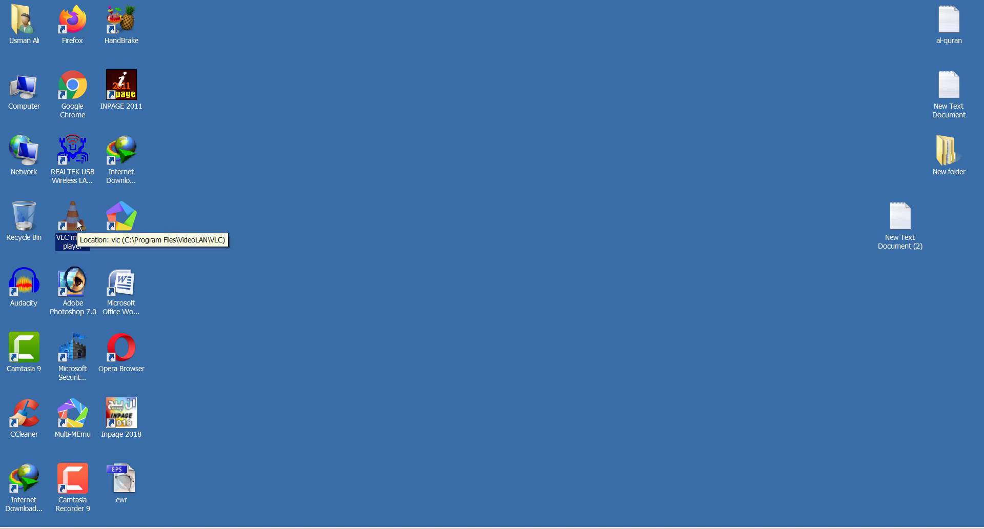
# - Launch VLC and open Preferences with all settings shown
pyautogui.doubleClick(77, 224)
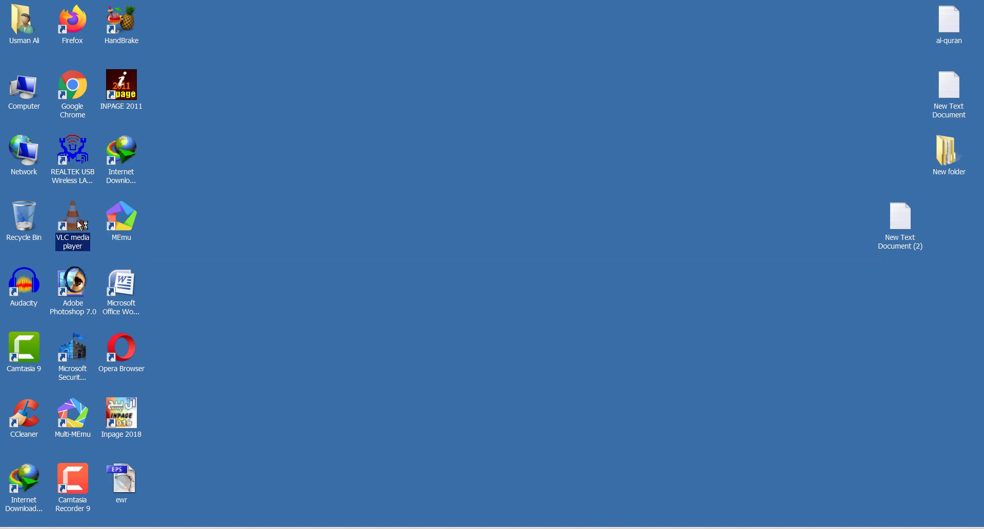
pyautogui.moveTo(395, 115); pyautogui.dragTo(453, 51)
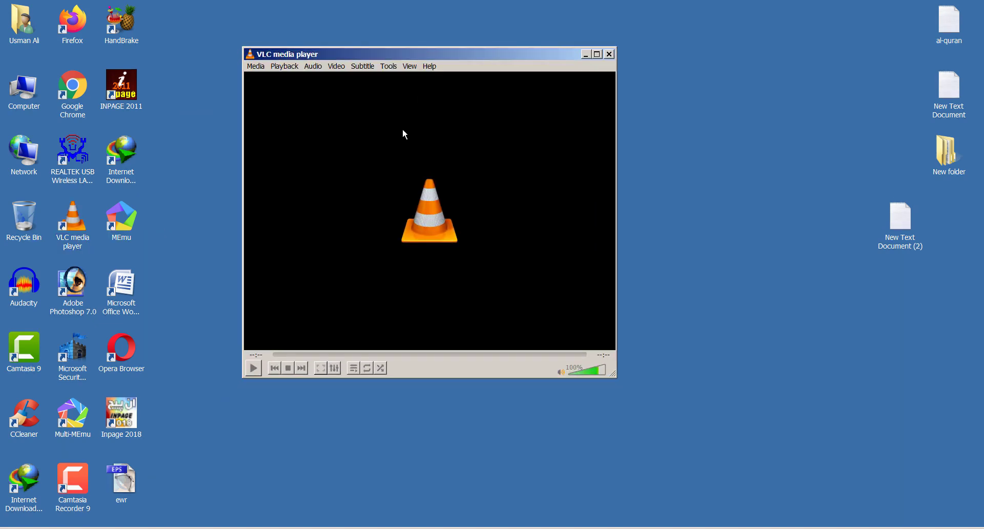
pyautogui.click(388, 68)
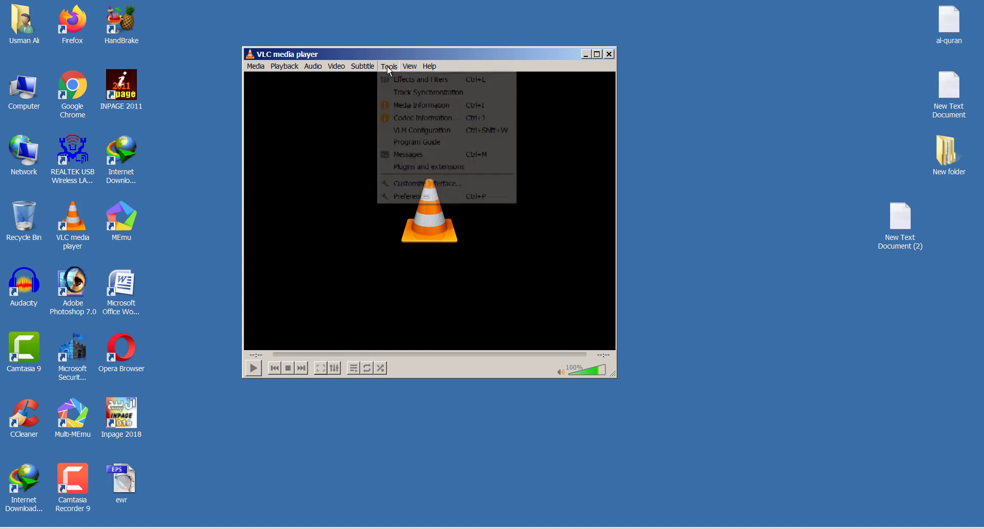
pyautogui.click(404, 200)
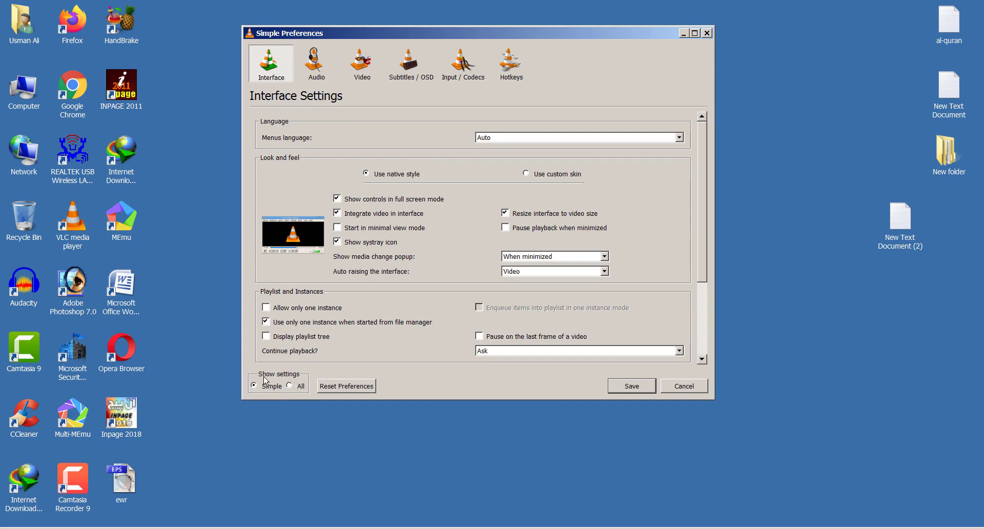
pyautogui.click(290, 386)
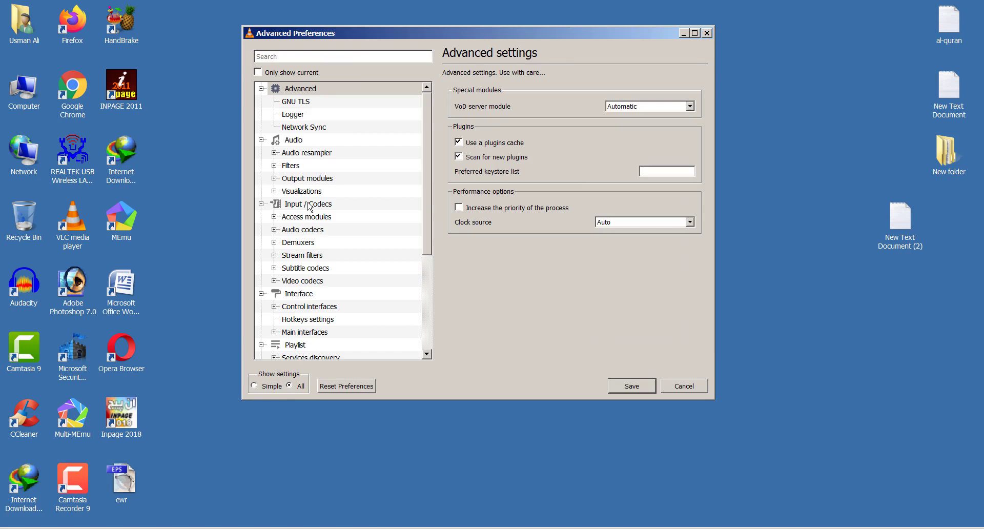
# - Change Input / Codecs File caching to 600 ms and save
pyautogui.click(309, 205)
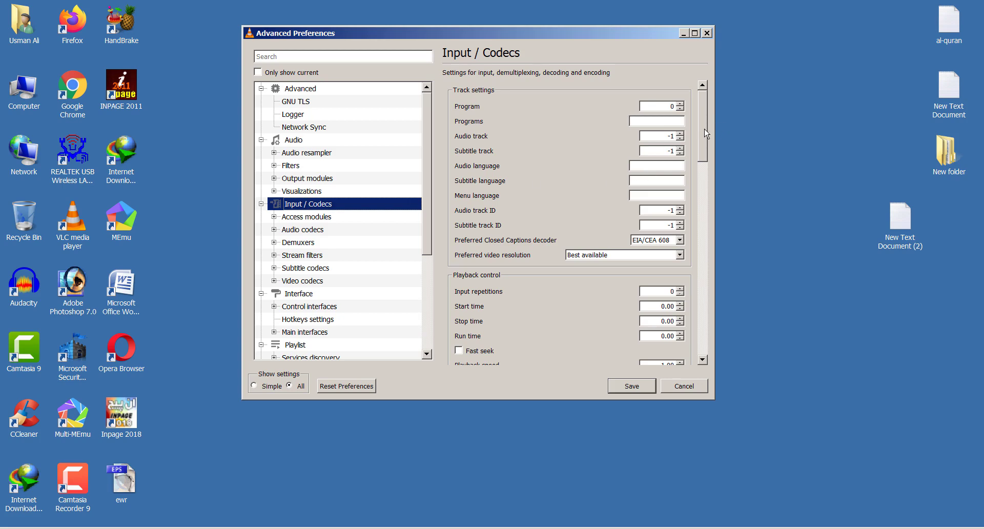
pyautogui.moveTo(705, 132); pyautogui.dragTo(703, 308)
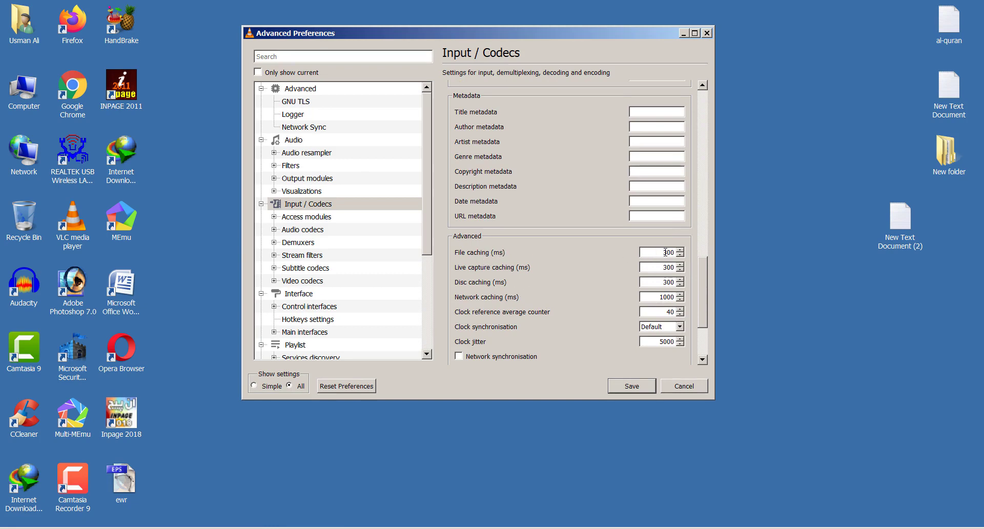
pyautogui.doubleClick(665, 252)
pyautogui.write('600')
pyautogui.click(641, 389)
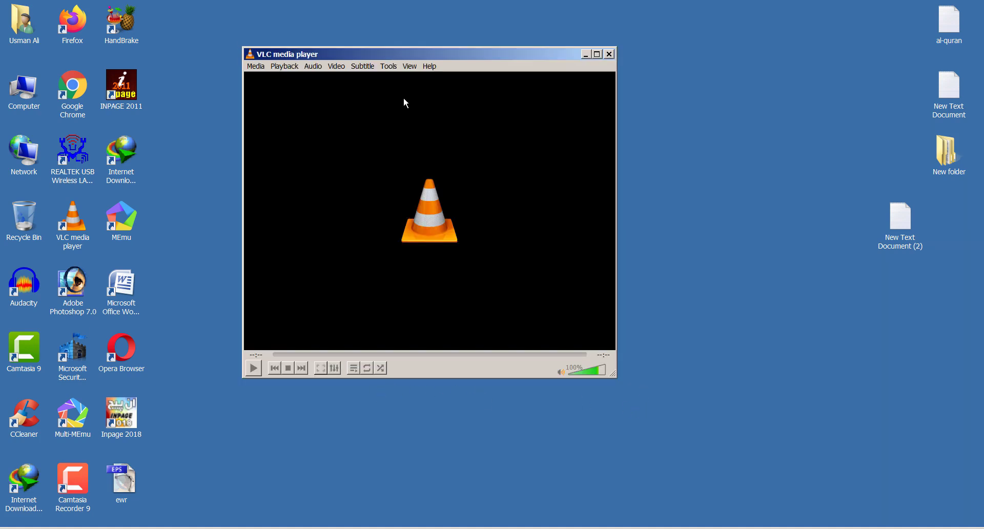
# - Set Hardware-accelerated decoding to Disable in Input / Codecs preferences and save
pyautogui.click(388, 67)
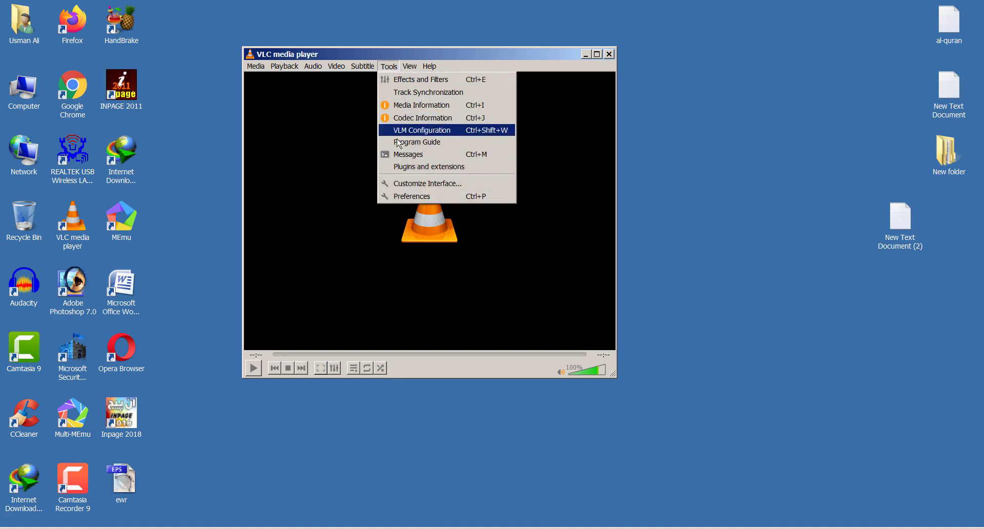
pyautogui.click(399, 197)
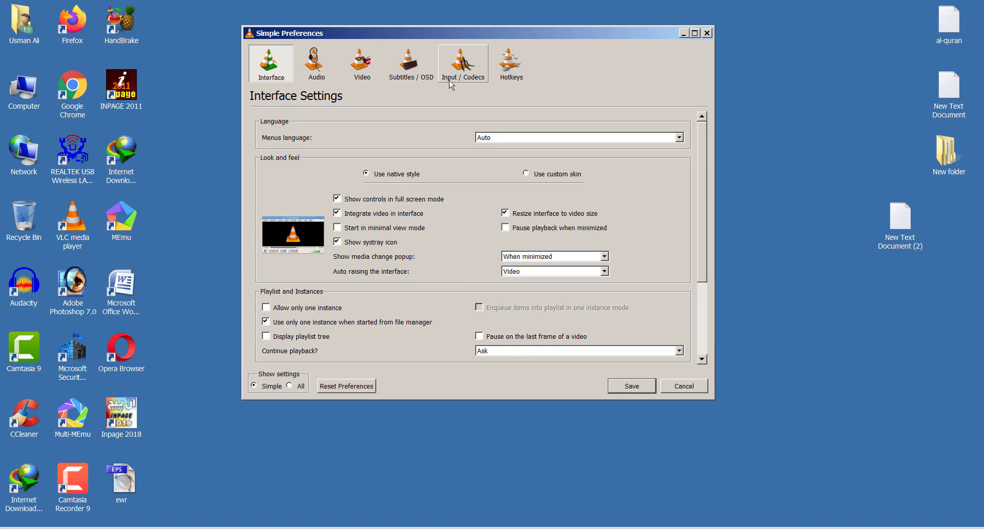
pyautogui.click(467, 80)
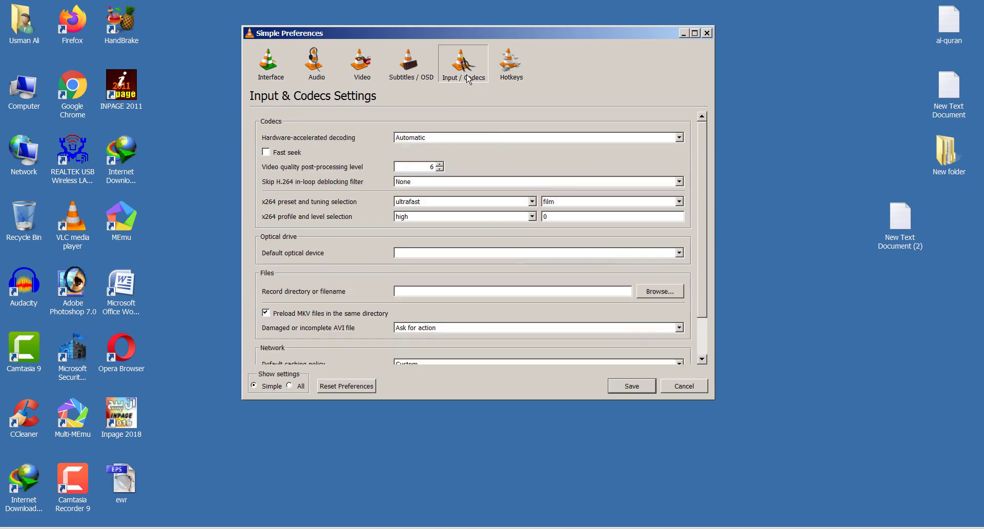
pyautogui.click(417, 138)
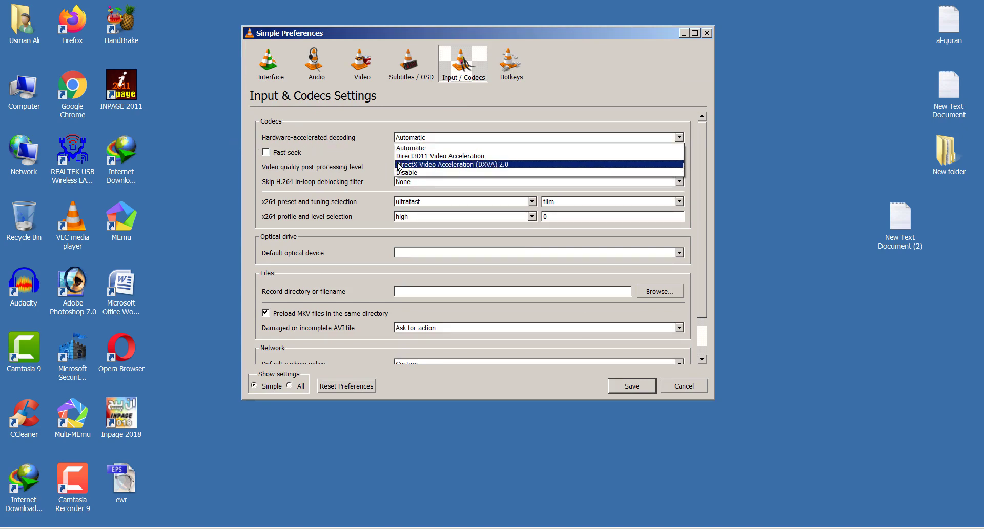
pyautogui.click(405, 174)
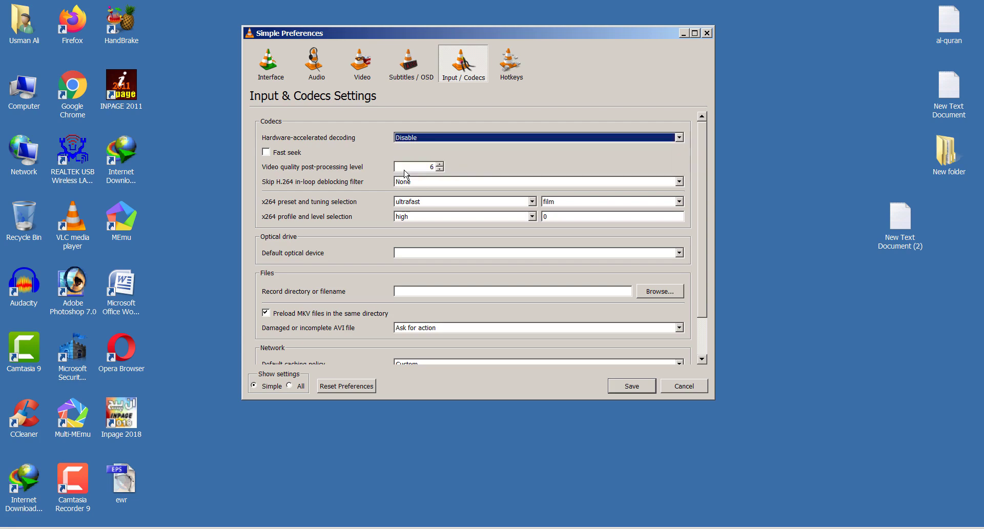
pyautogui.click(645, 391)
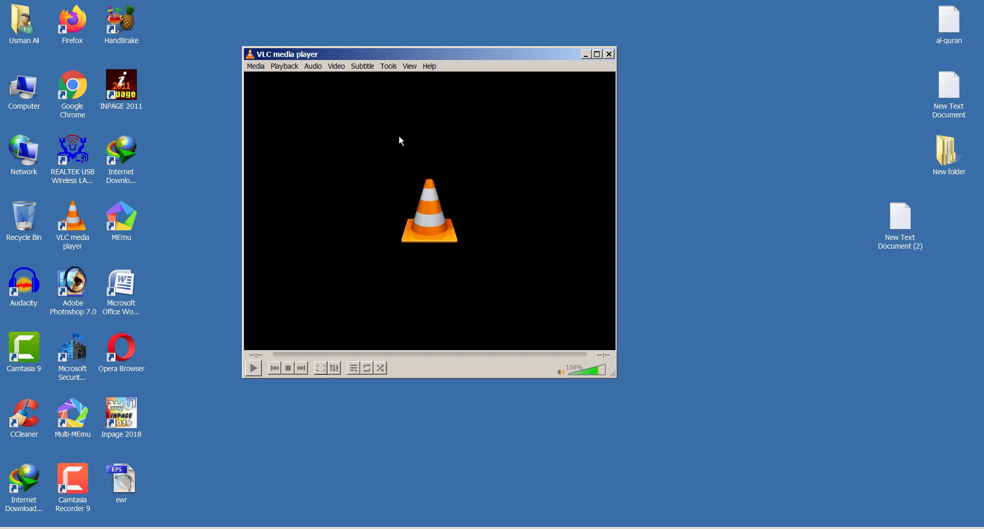
# - Change Audio output module from Disable to Automatic in the All settings view and save
pyautogui.click(394, 67)
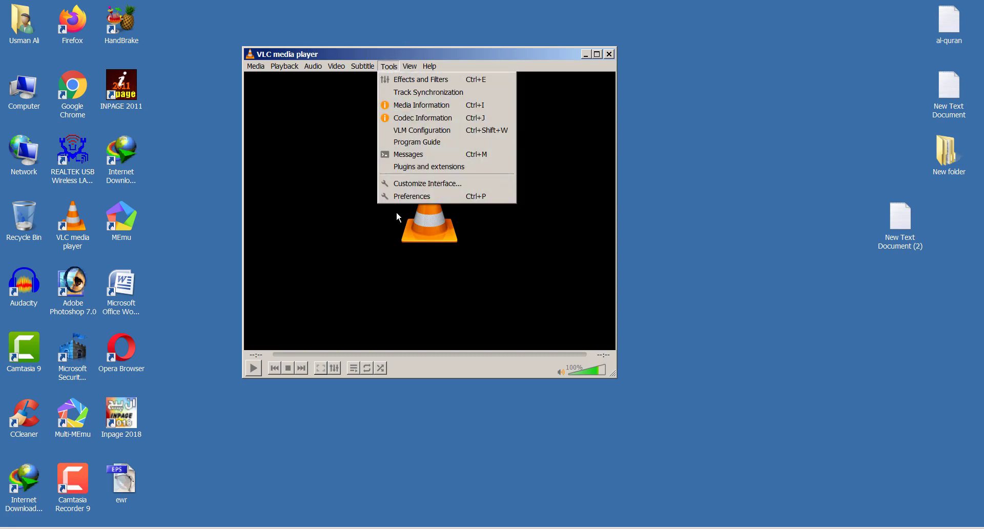
pyautogui.click(412, 197)
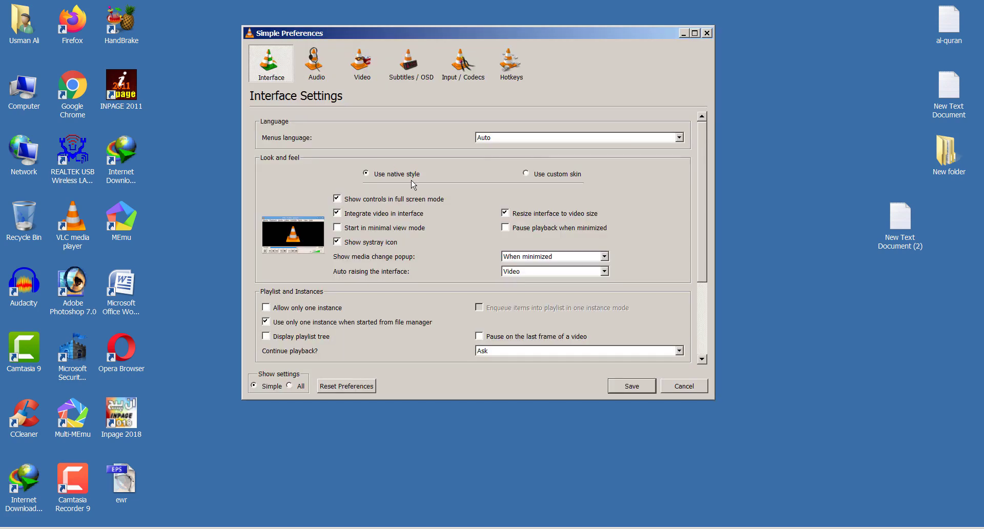
pyautogui.click(290, 385)
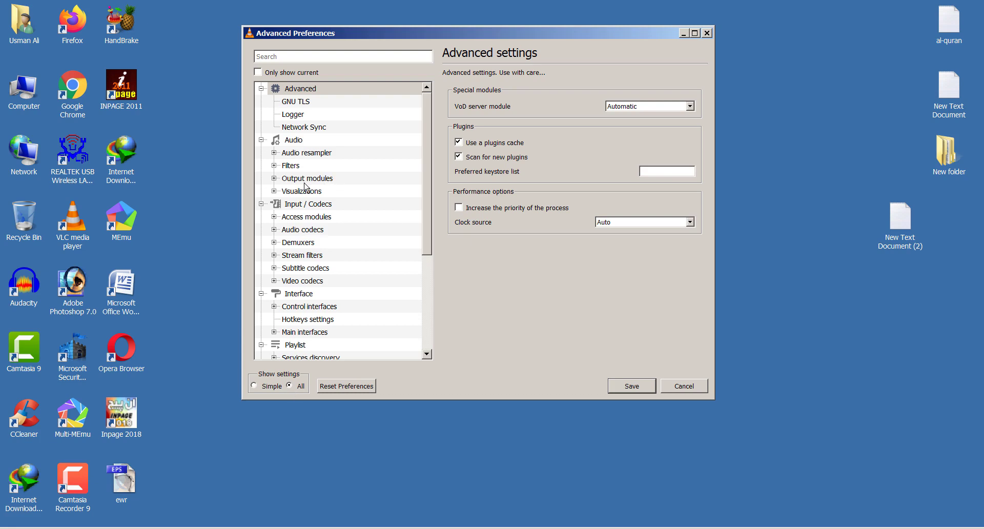
pyautogui.click(307, 179)
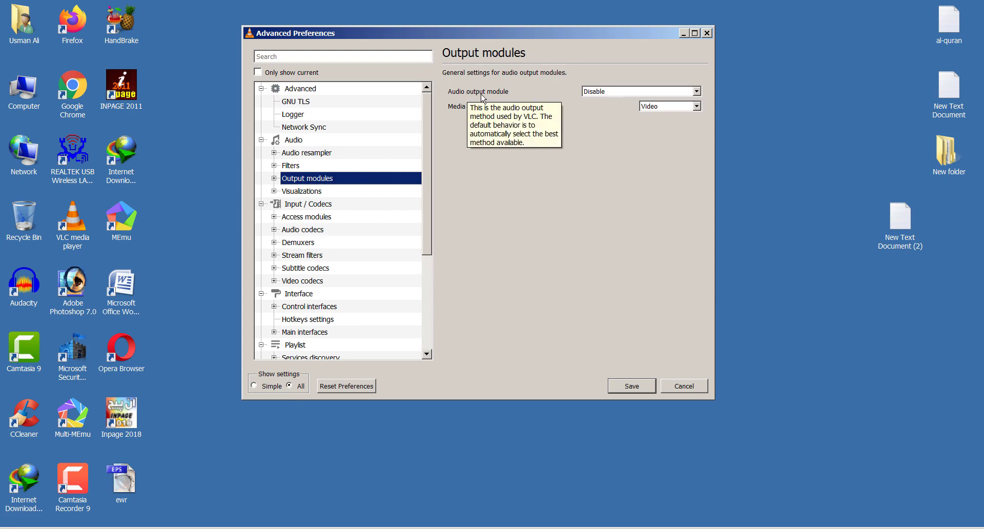
pyautogui.click(636, 93)
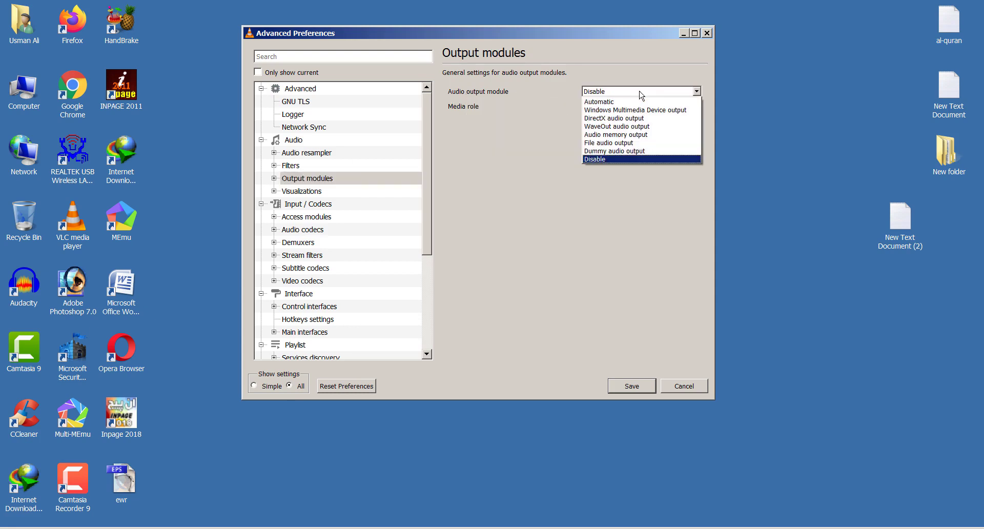
pyautogui.click(601, 102)
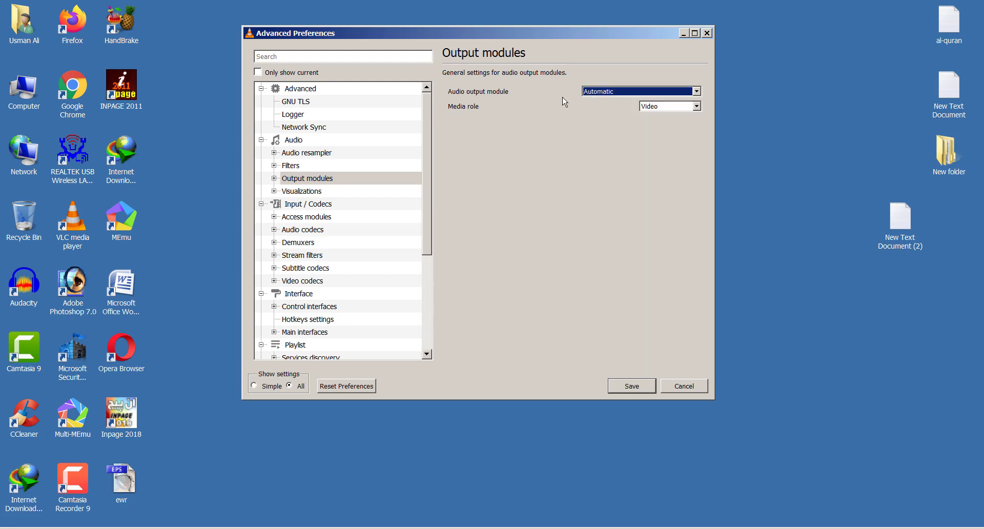
pyautogui.click(633, 388)
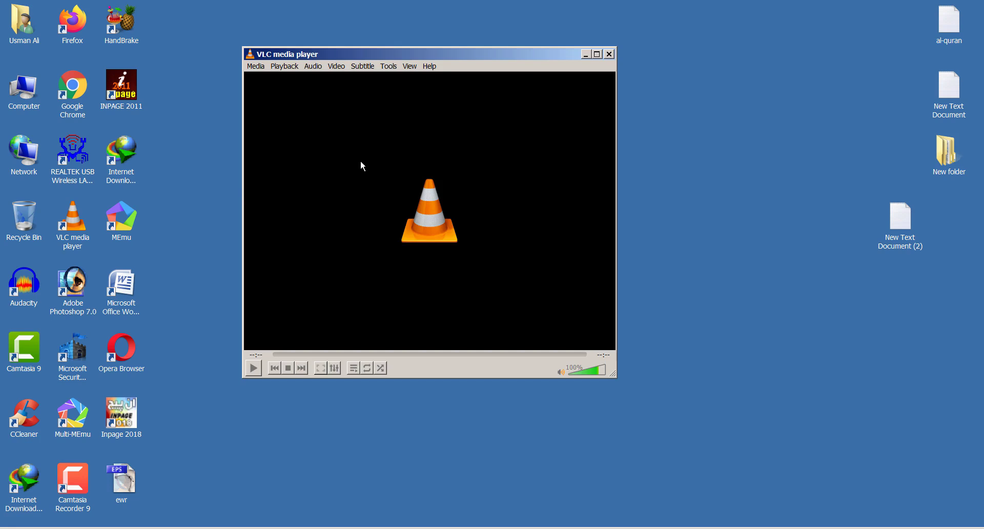
# - Open the FFmpeg decoder settings under Input / Codecs > Video codecs in the All view
pyautogui.click(385, 69)
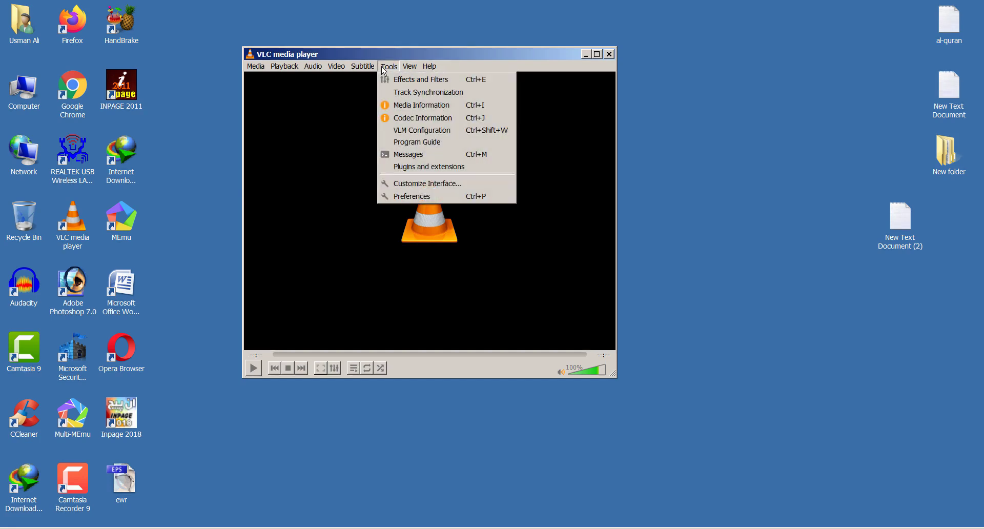
pyautogui.click(410, 196)
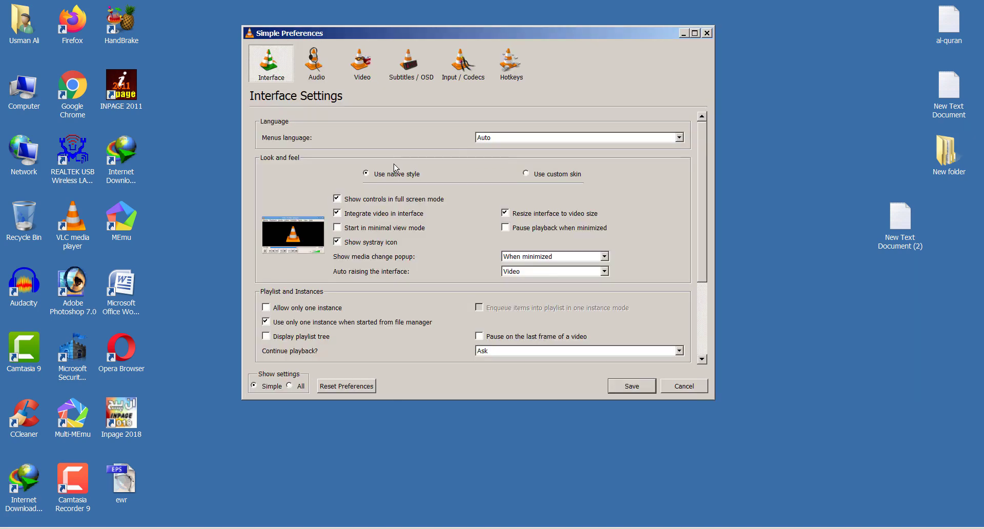
pyautogui.click(292, 386)
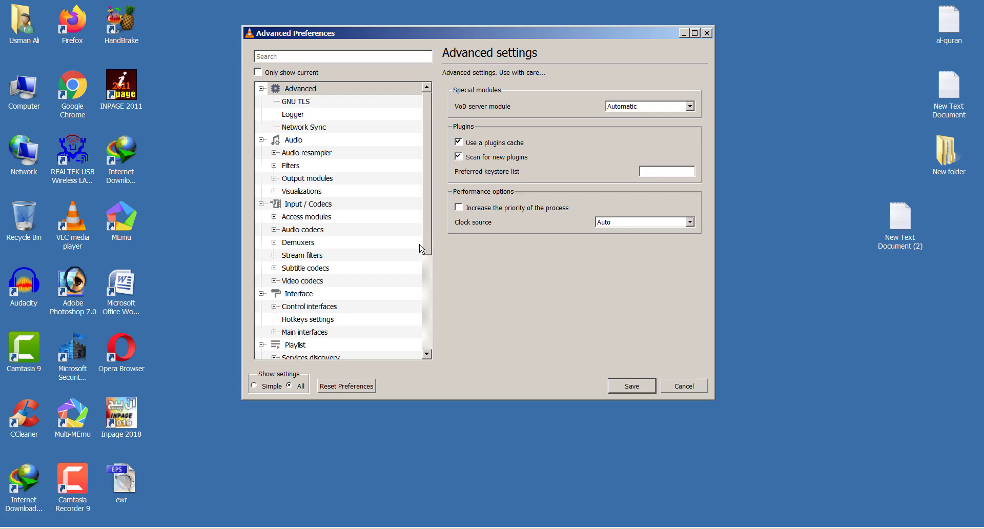
pyautogui.scroll(-2, 306, 245)
pyautogui.click(274, 216)
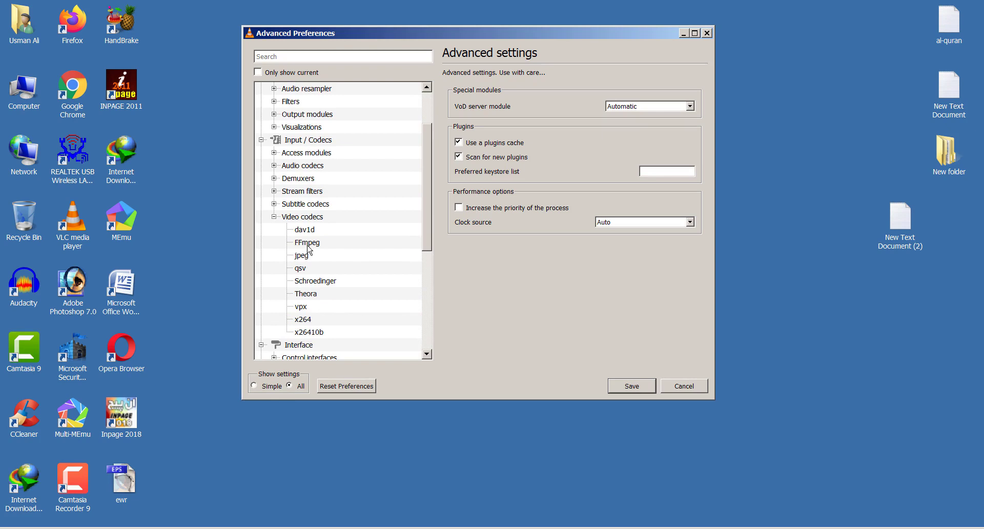
pyautogui.click(321, 246)
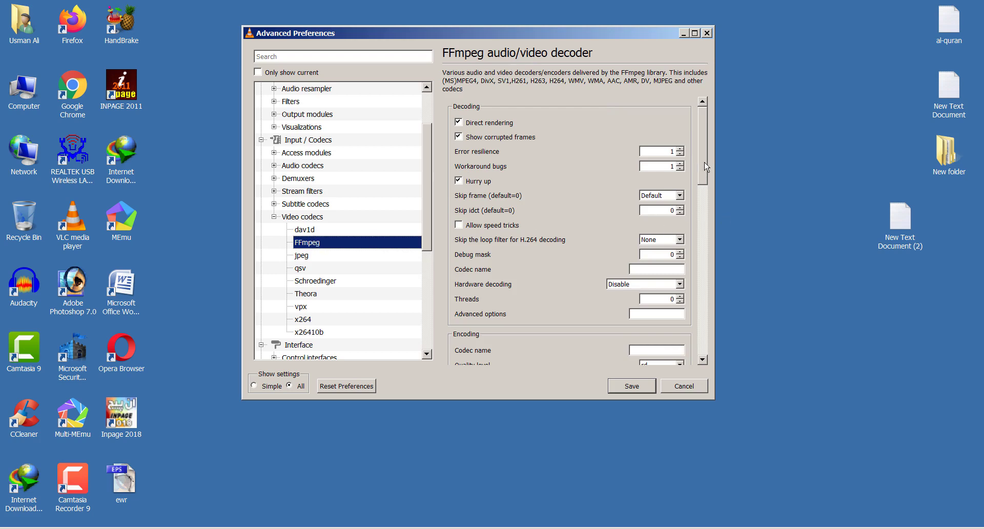
pyautogui.moveTo(706, 169); pyautogui.dragTo(704, 209)
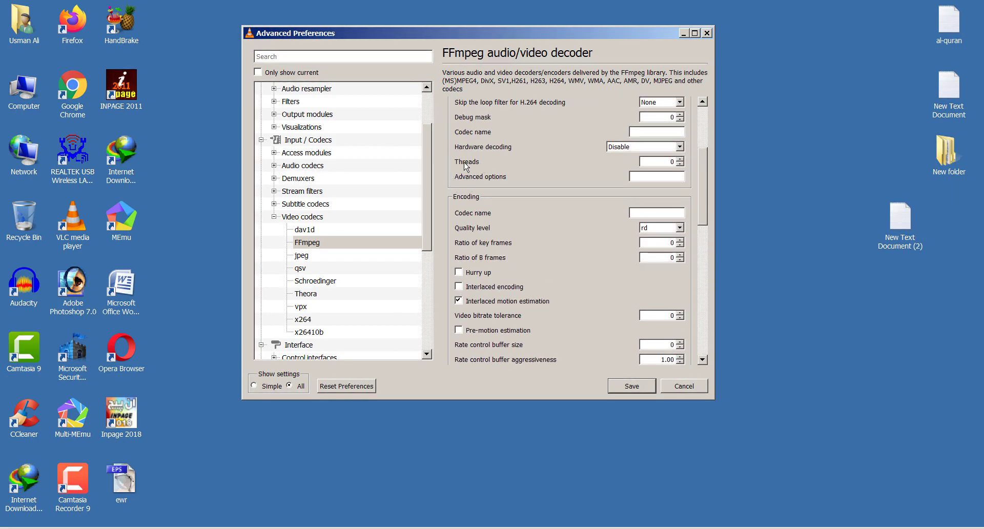
# - Edit the FFmpeg Threads value, save, and shift the player window left
pyautogui.doubleClick(670, 163)
pyautogui.click(632, 386)
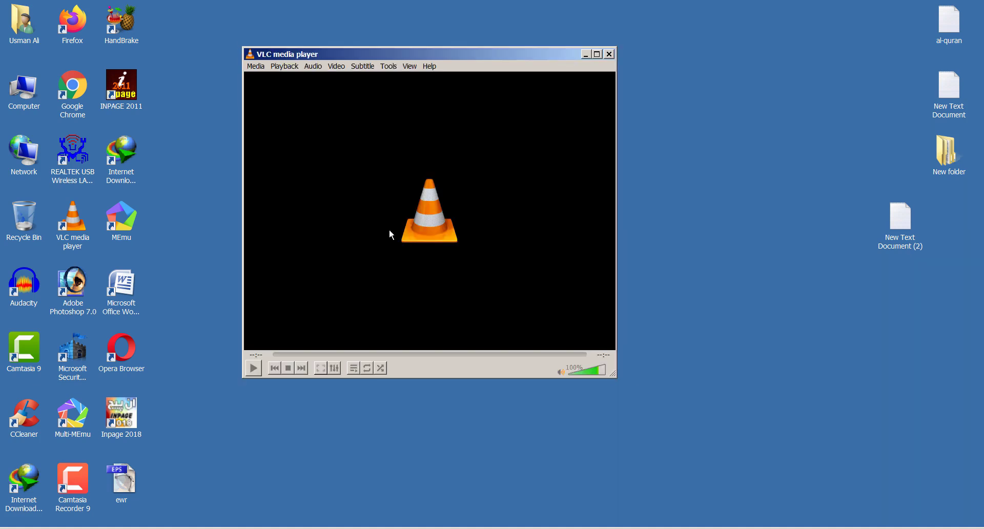
pyautogui.moveTo(391, 55); pyautogui.dragTo(356, 54)
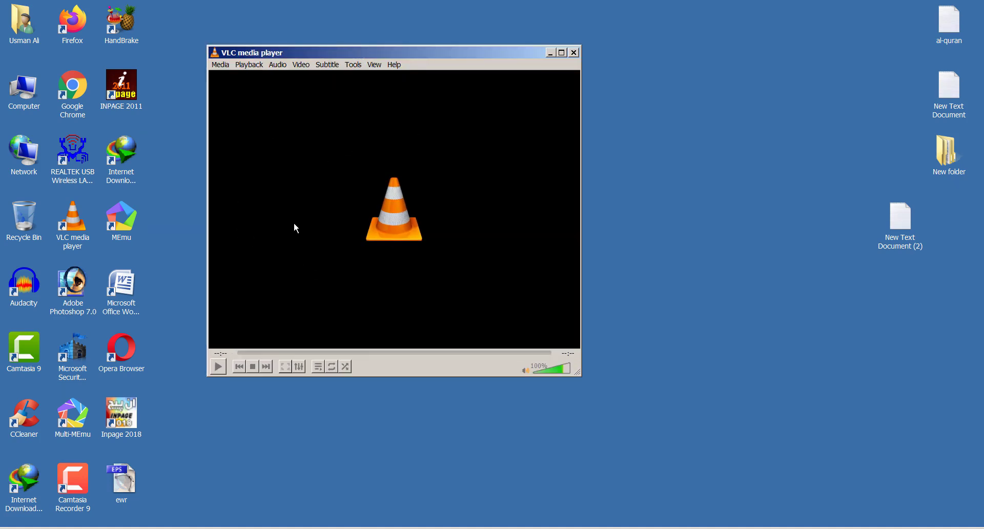